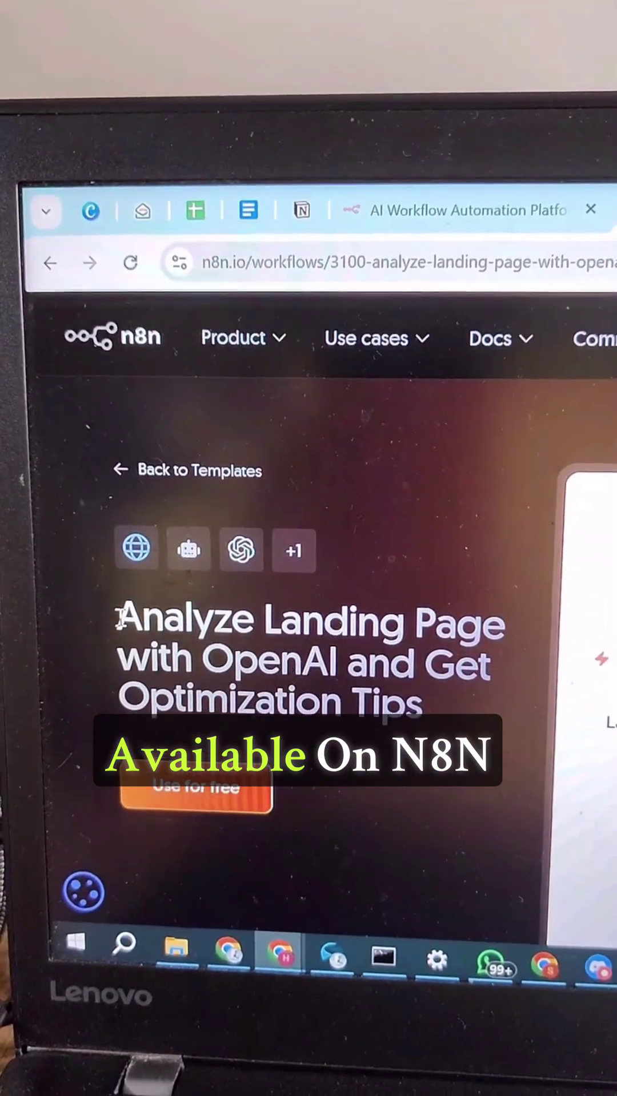
Highlight the template title, then open the Landing Page Url 'Conversion Rate Optimizer' form node.
left_click_drag(105, 573, 394, 615)
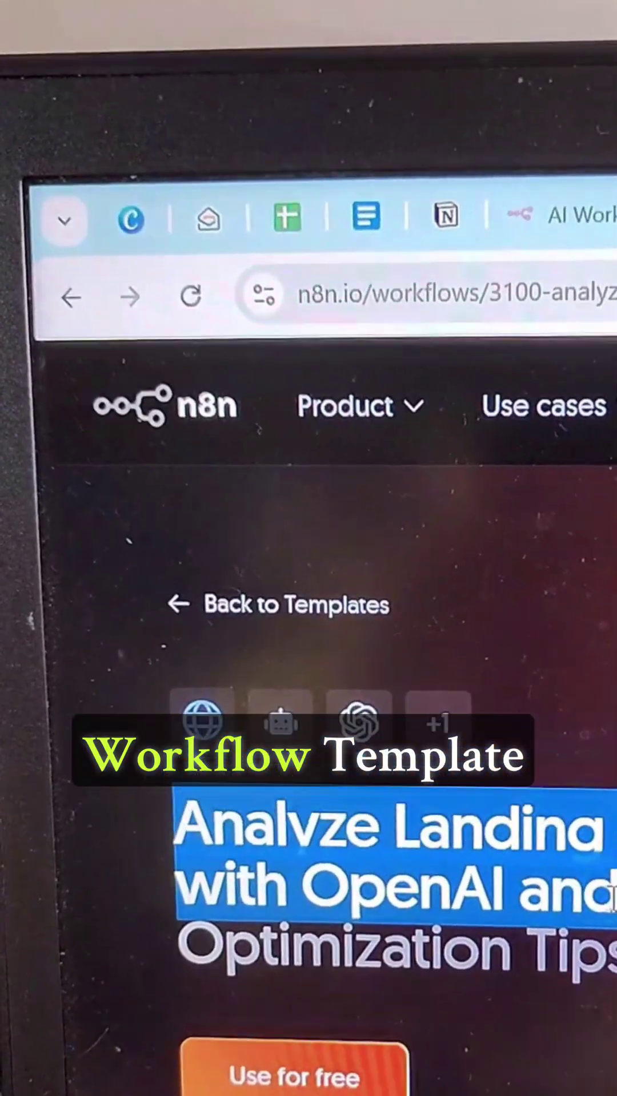
left_click(229, 583)
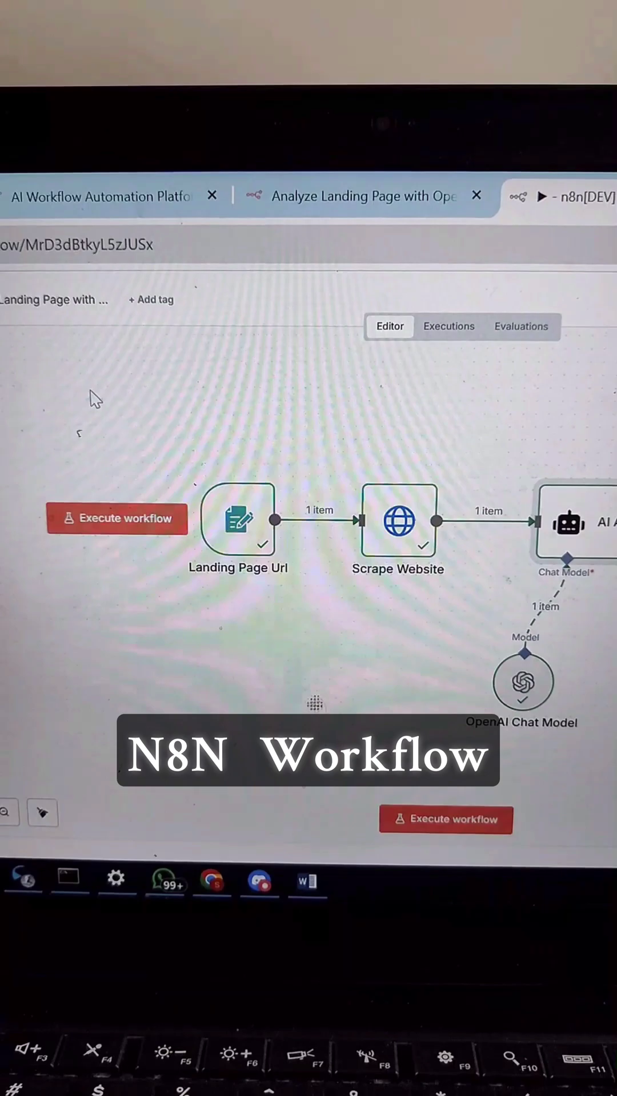
mouse_move(274, 472)
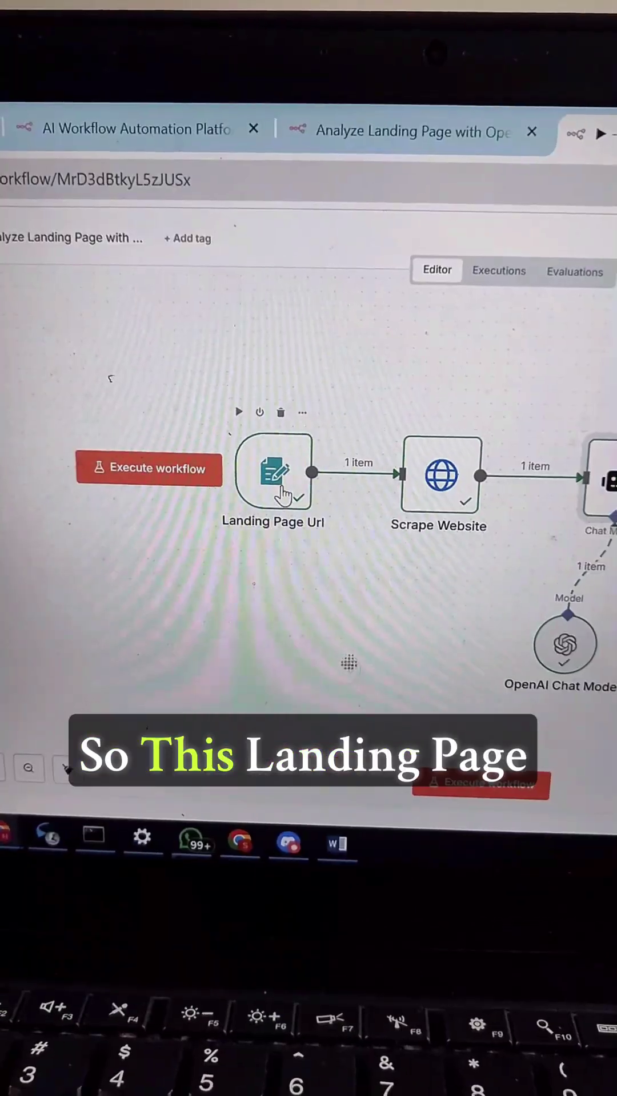
double_click(259, 496)
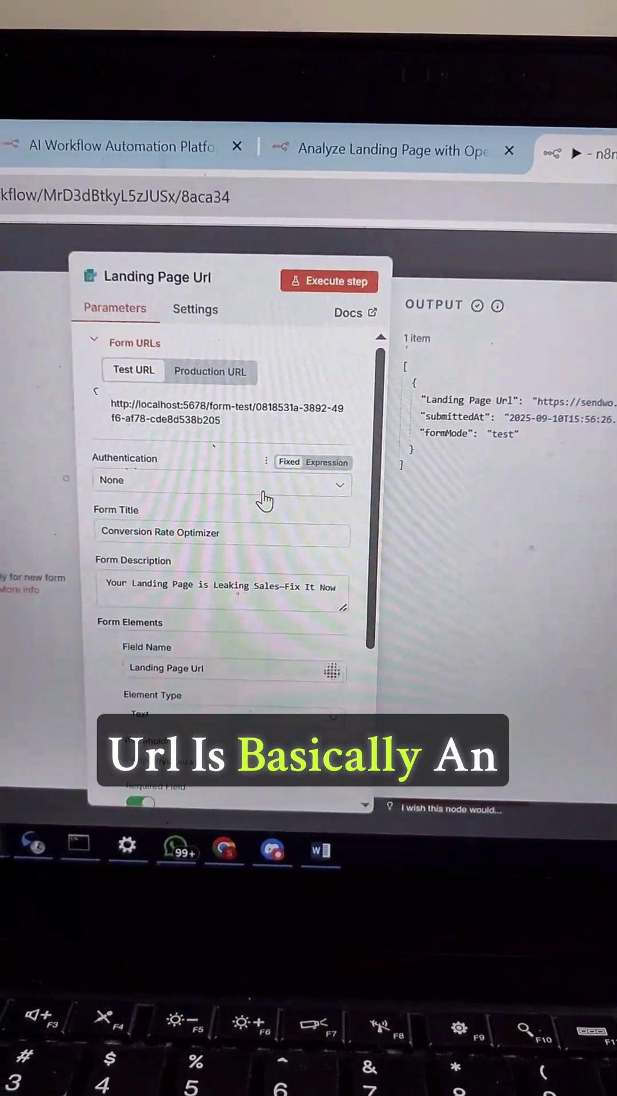
scroll(213, 579, "down", 3)
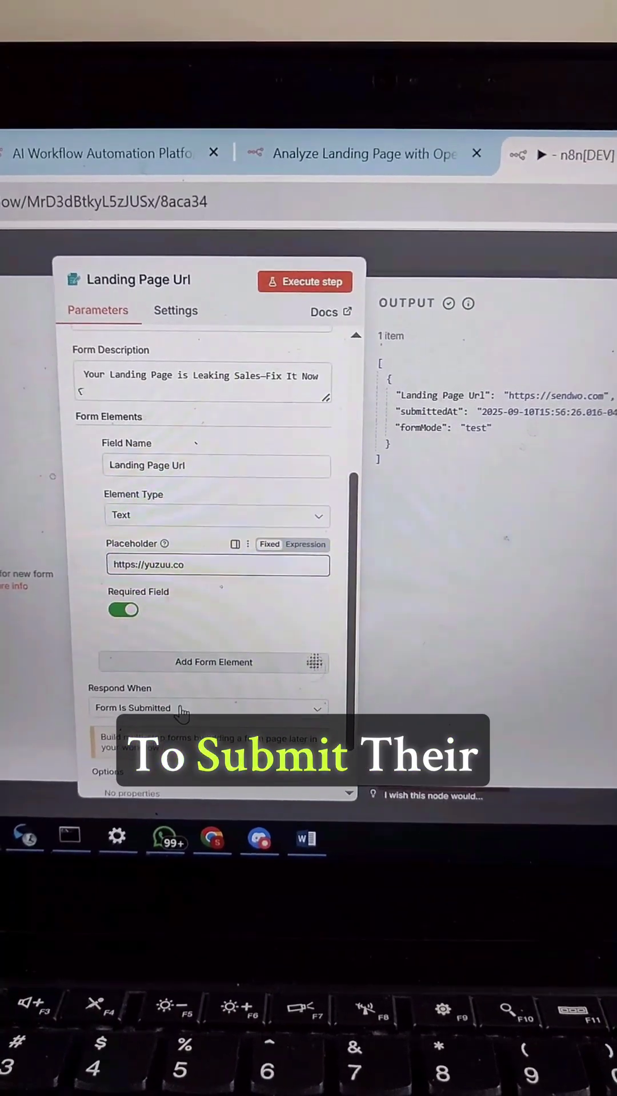
scroll(202, 673, "down", 1)
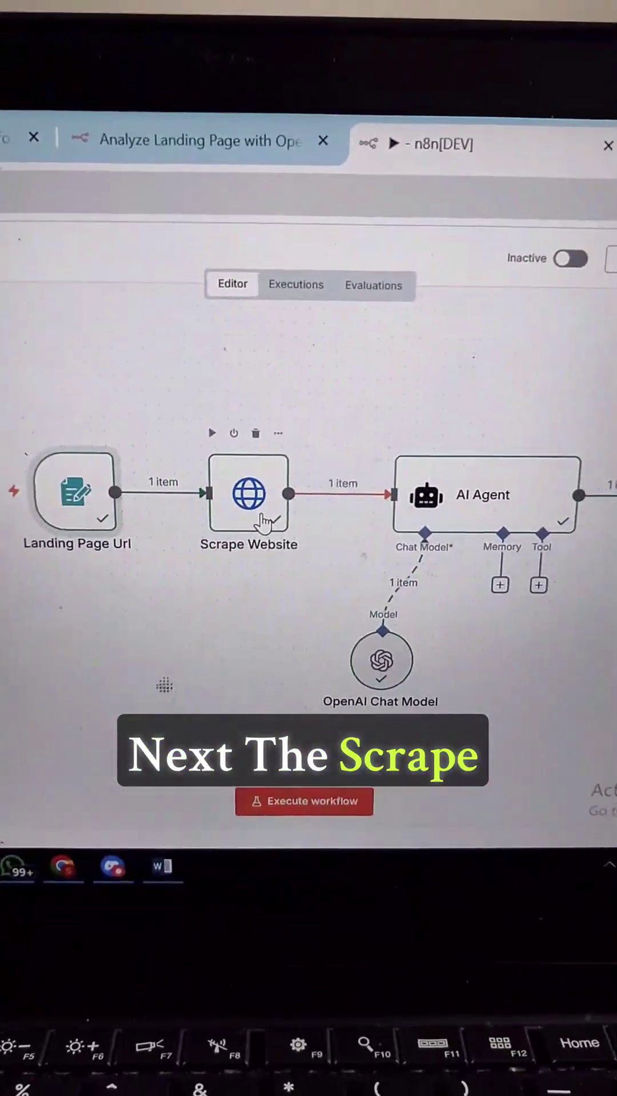
double_click(287, 523)
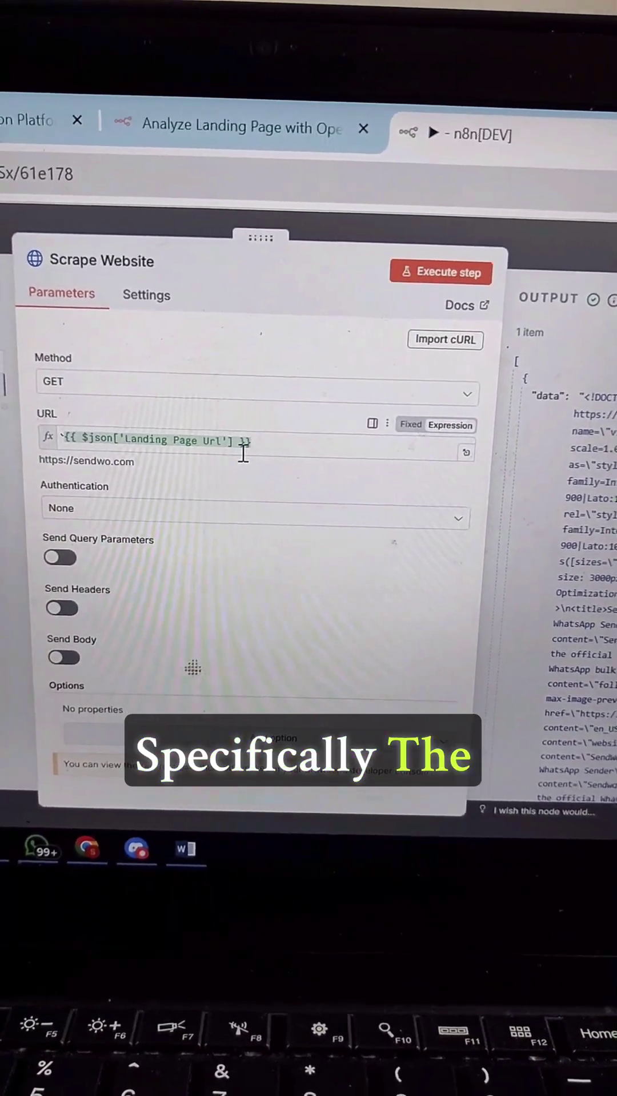
scroll(557, 557, "down", 2)
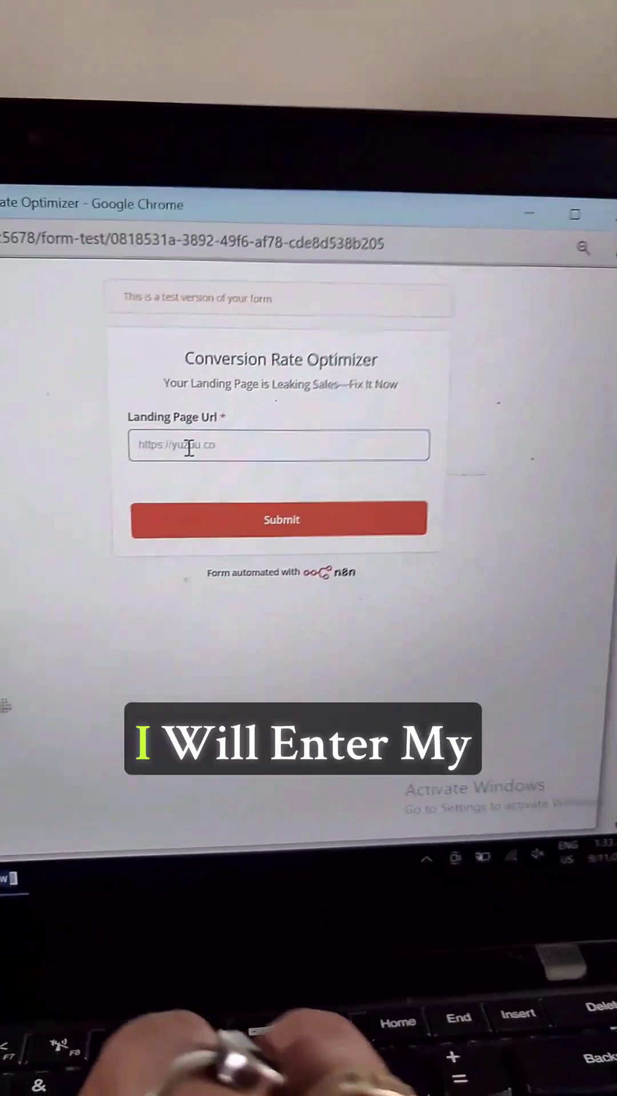
Focus the Landing Page Url field in the Conversion Rate Optimizer test form.
left_click(192, 456)
type("htt")
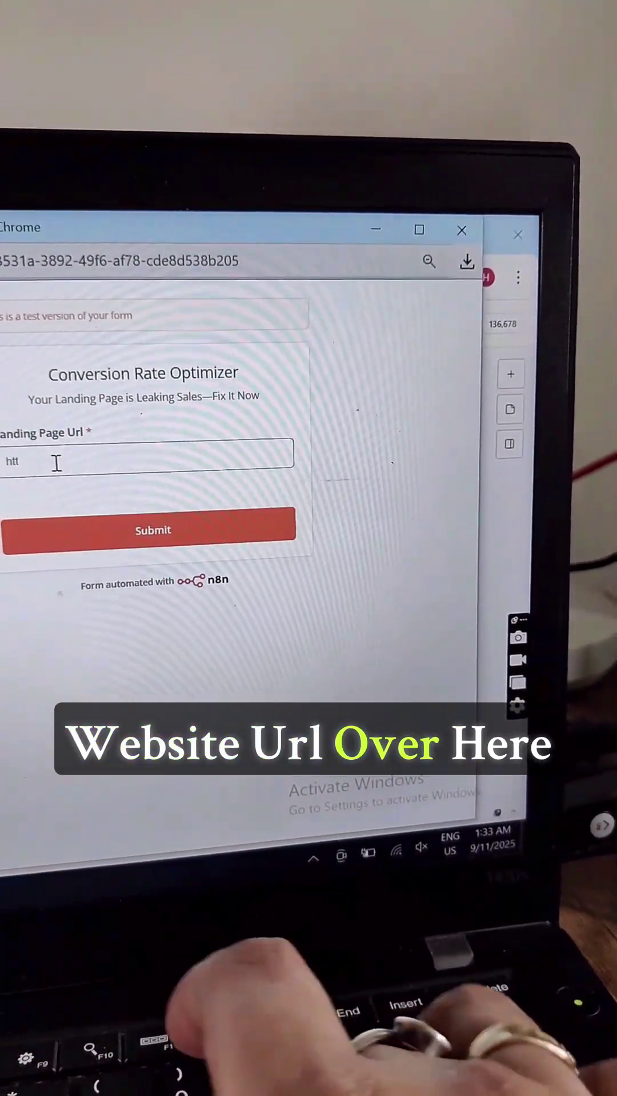
type("ps:")
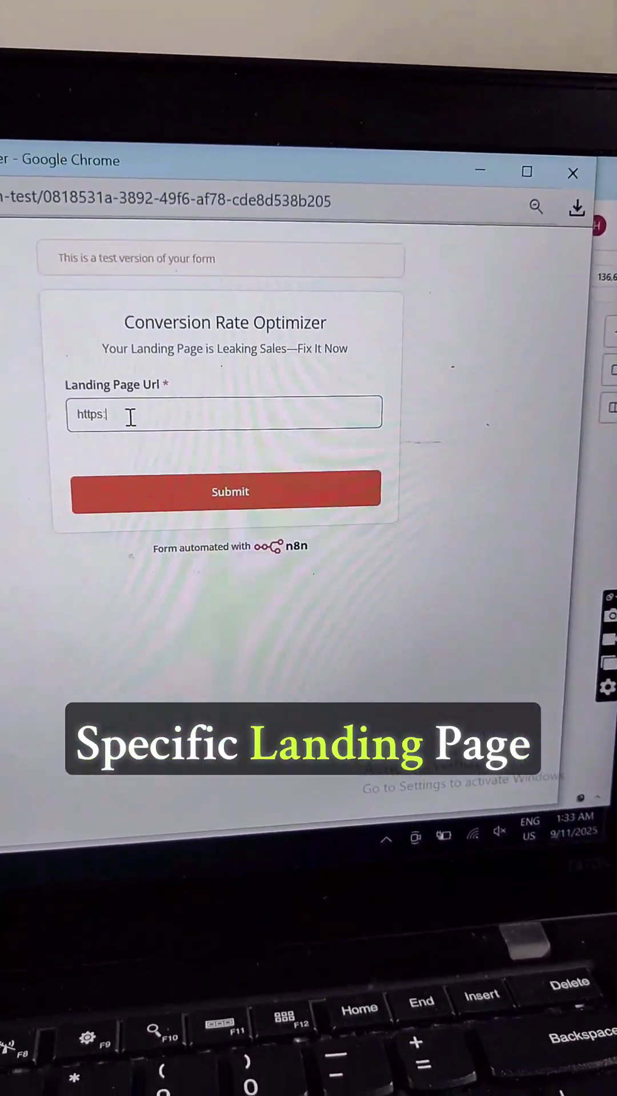
type("//")
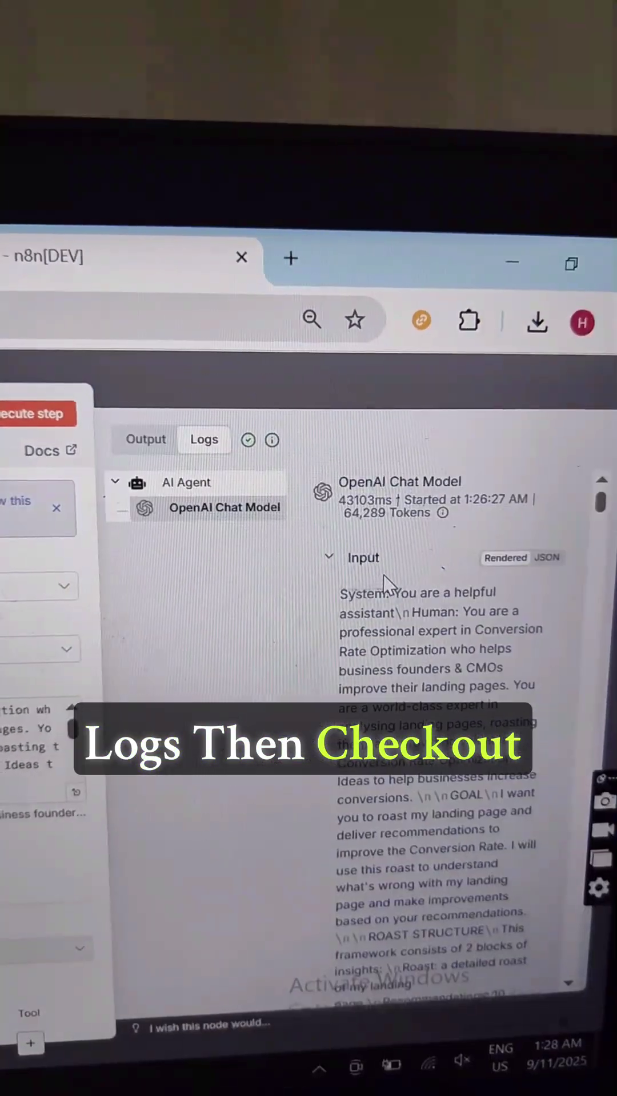
Show the AI Agent's execution logs and briefly select all the page text.
left_click(364, 565)
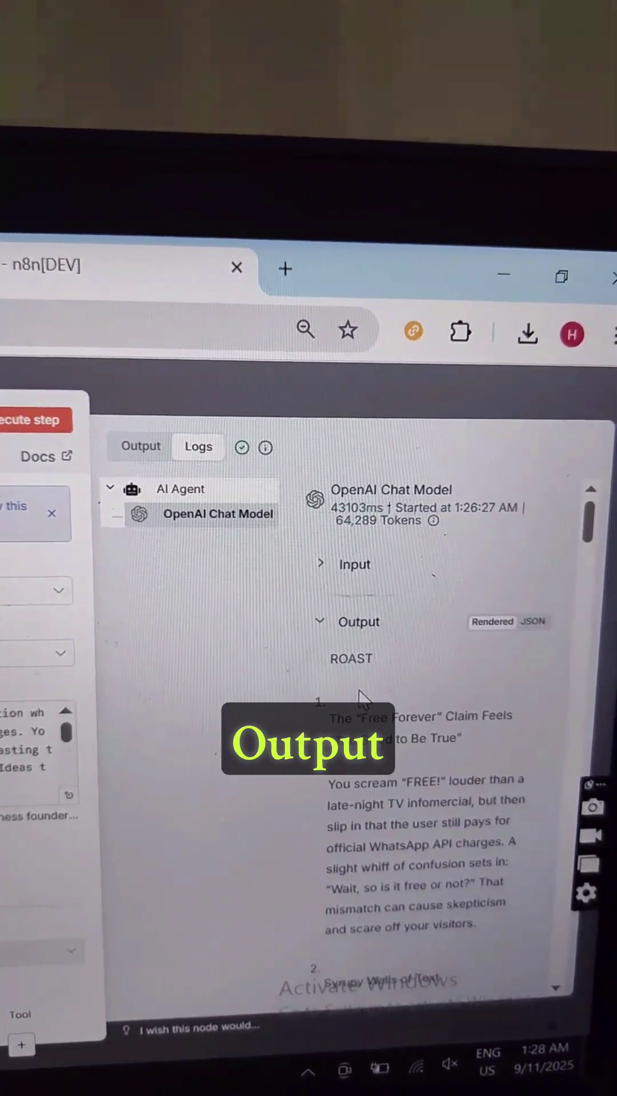
scroll(369, 698, "down", 2)
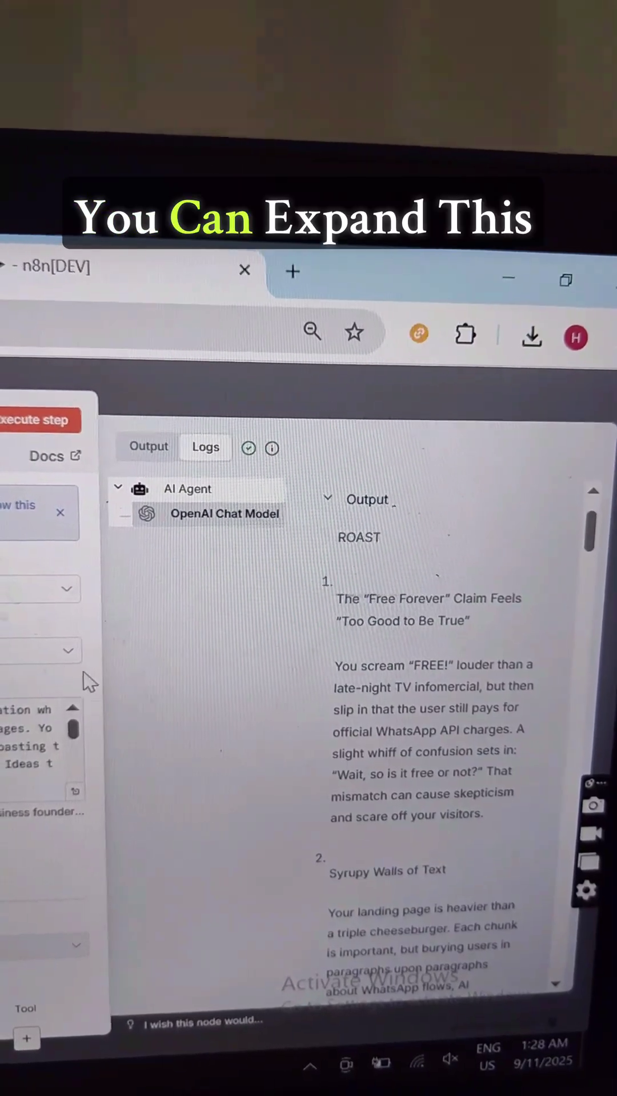
key("ctrl+a")
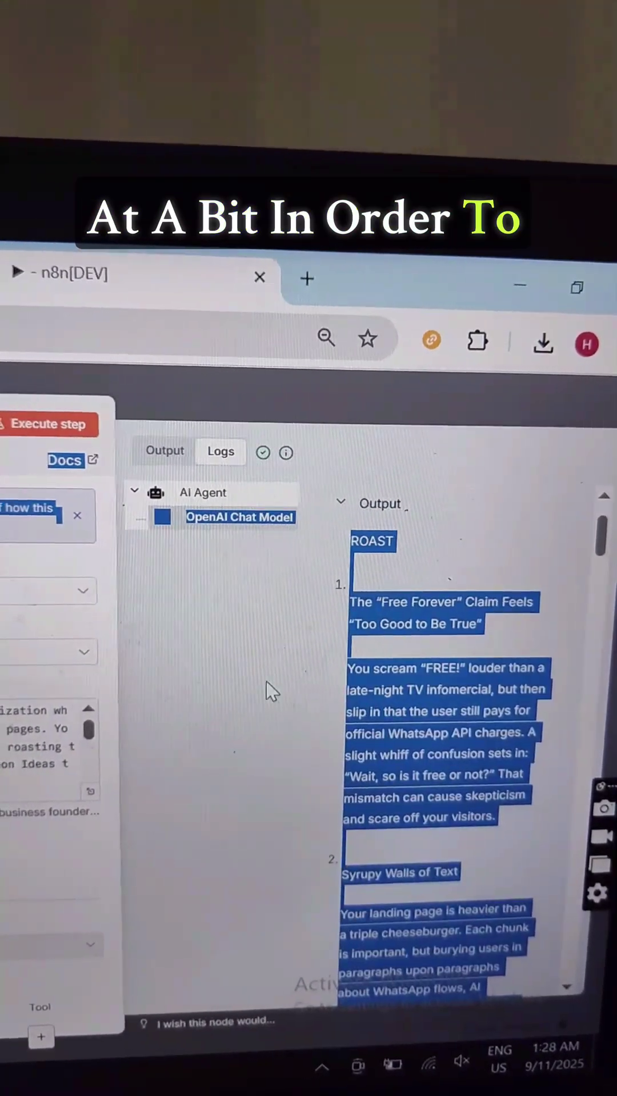
left_click(257, 677)
scroll(403, 677, "down", 5)
scroll(403, 678, "down", 2)
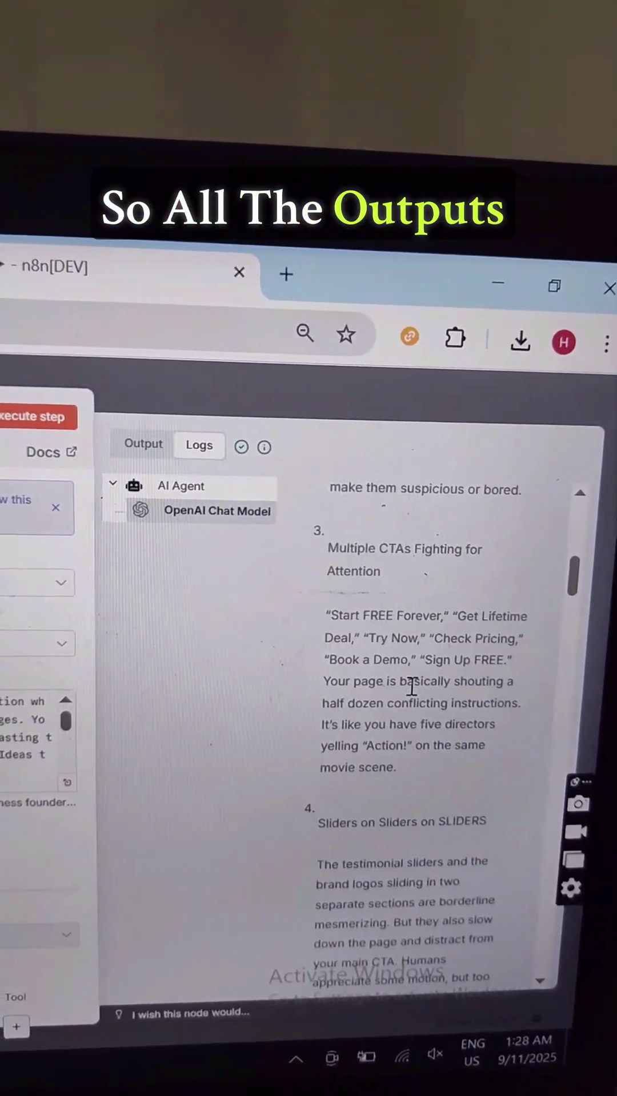
scroll(411, 681, "down", 2)
scroll(414, 681, "up", 1)
scroll(378, 599, "up", 2)
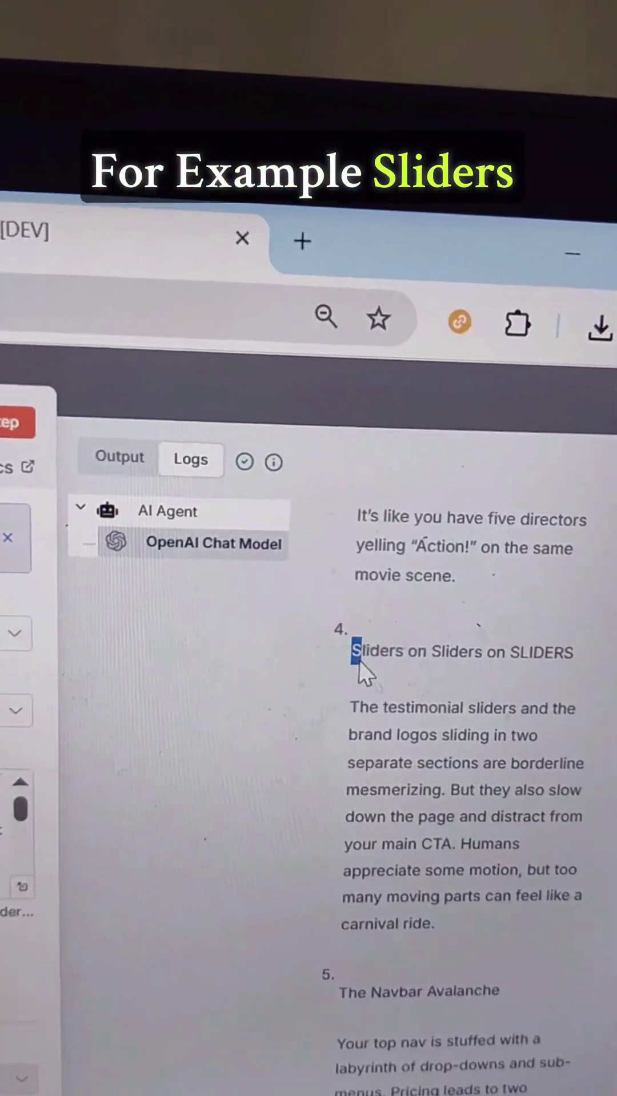
Highlight the 'Sliders on Sliders on SLIDERS' heading and its critique that sliders slow the page.
left_click_drag(359, 655, 437, 655)
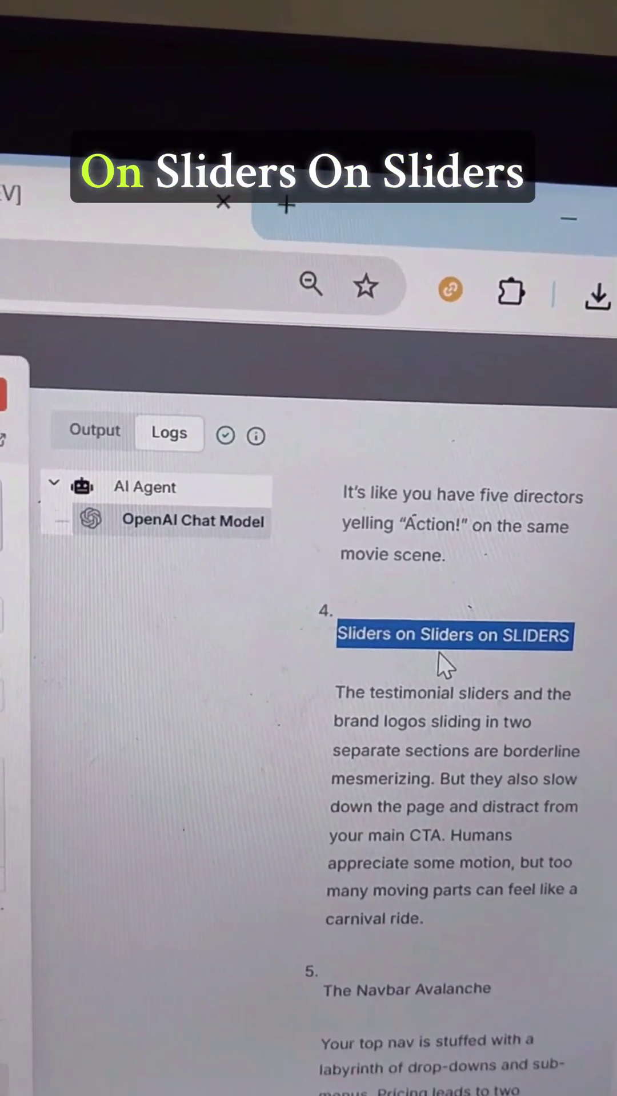
left_click(401, 717)
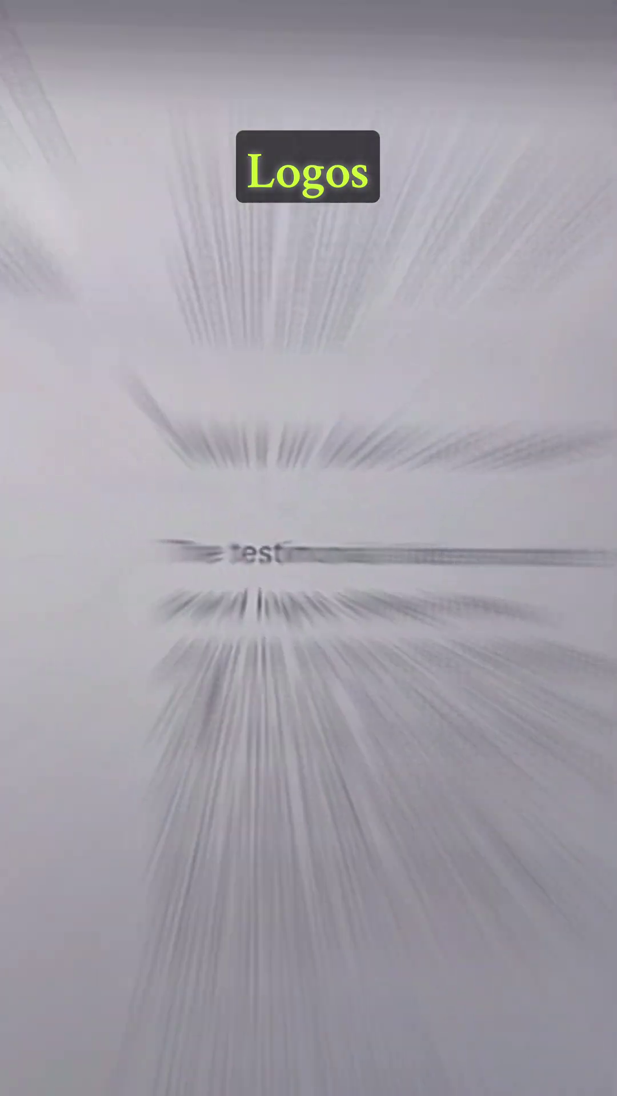
left_click_drag(214, 659, 250, 735)
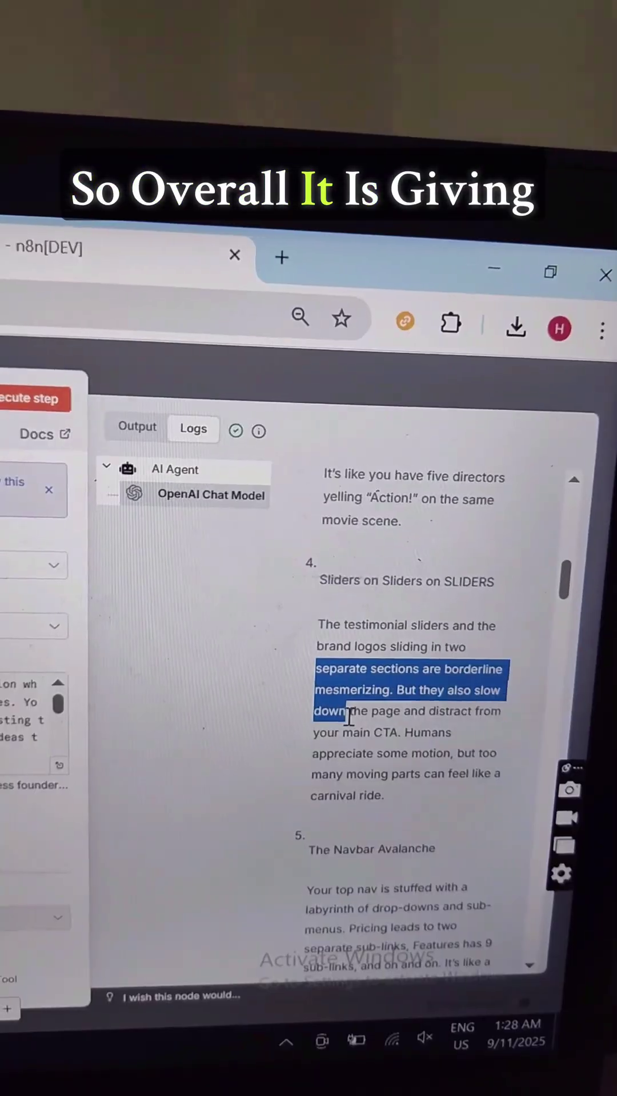
left_click(375, 771)
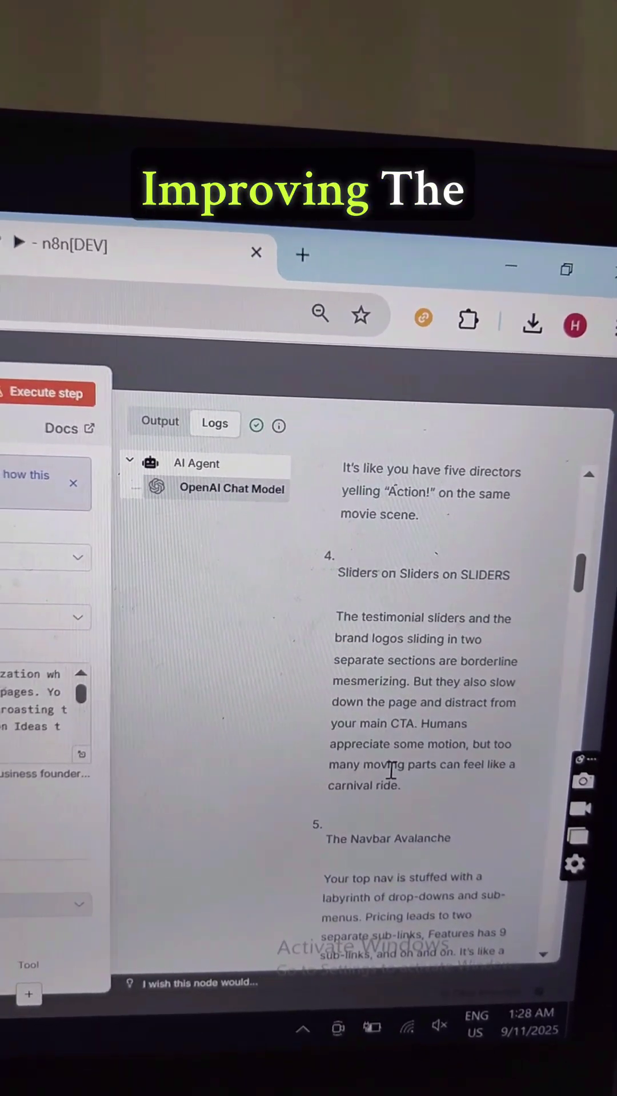